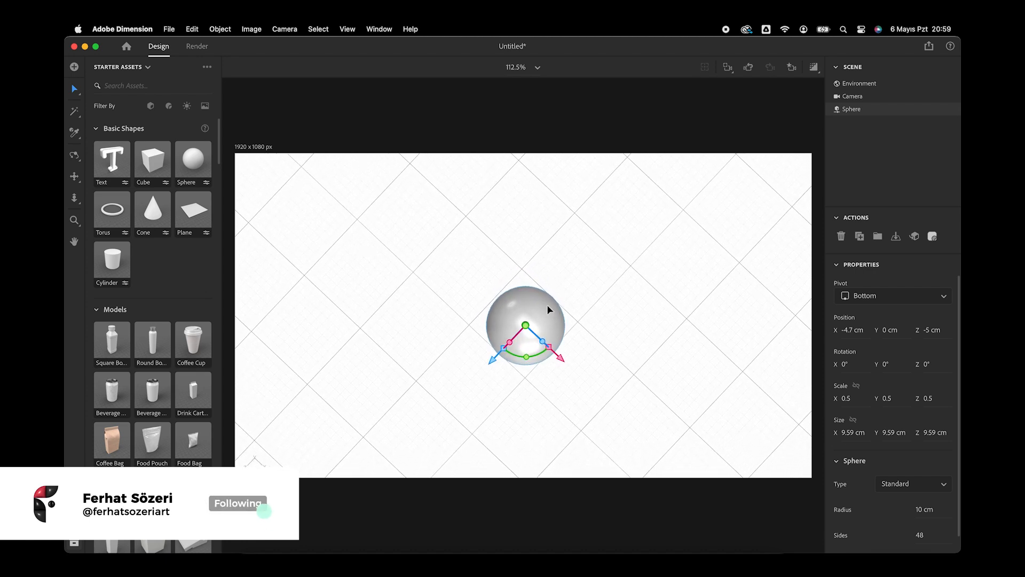
- Duplicate the sphere twice, placing the copies diagonally behind the original on either side to form a triangle
left_click_drag(549, 311, 605, 246, "alt")
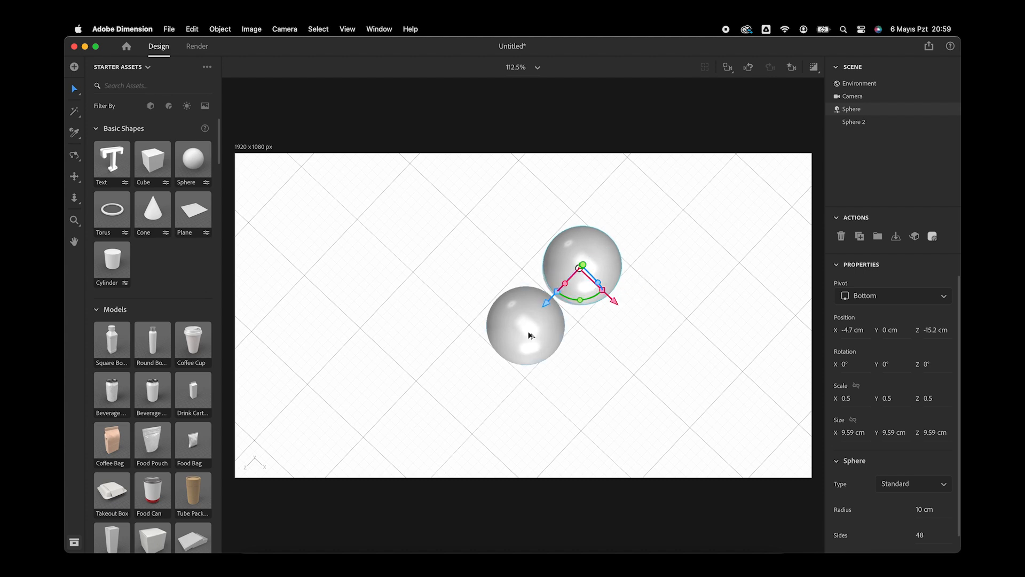
left_click_drag(528, 334, 503, 291, "alt")
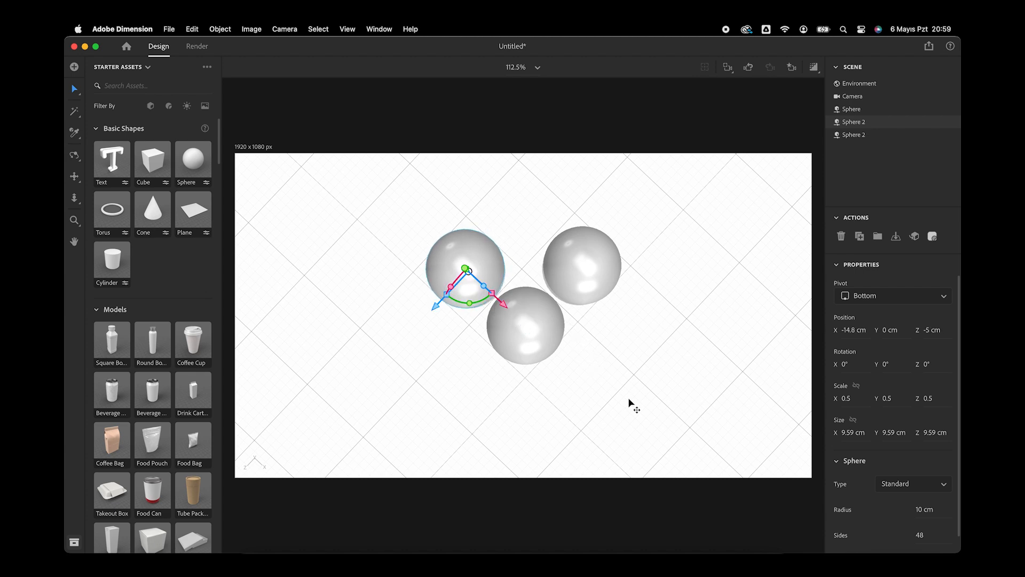
middle_click_drag(629, 333, 608, 194)
- Apply the Plastic material to all three spheres
left_click(532, 293)
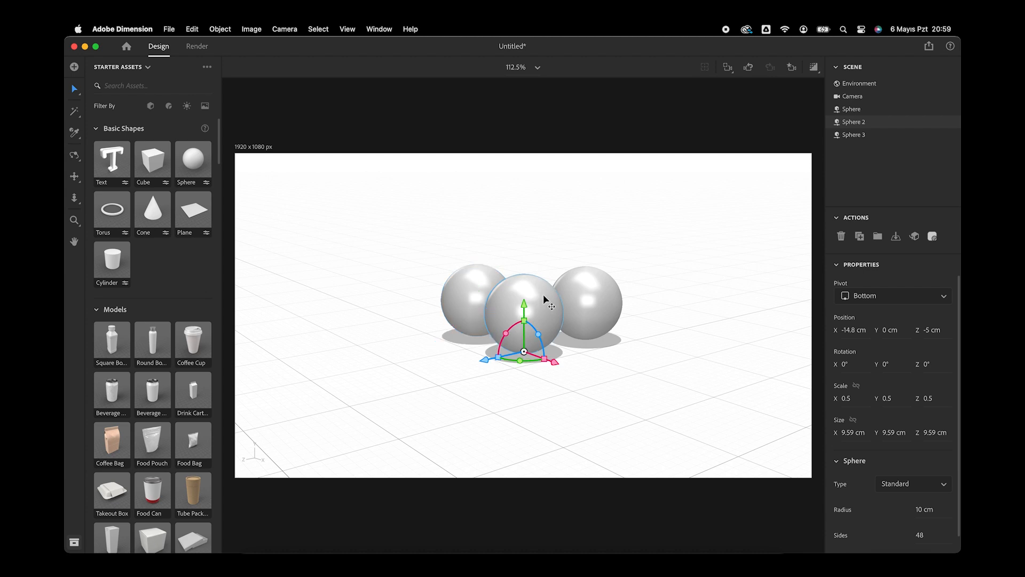
left_click(169, 106)
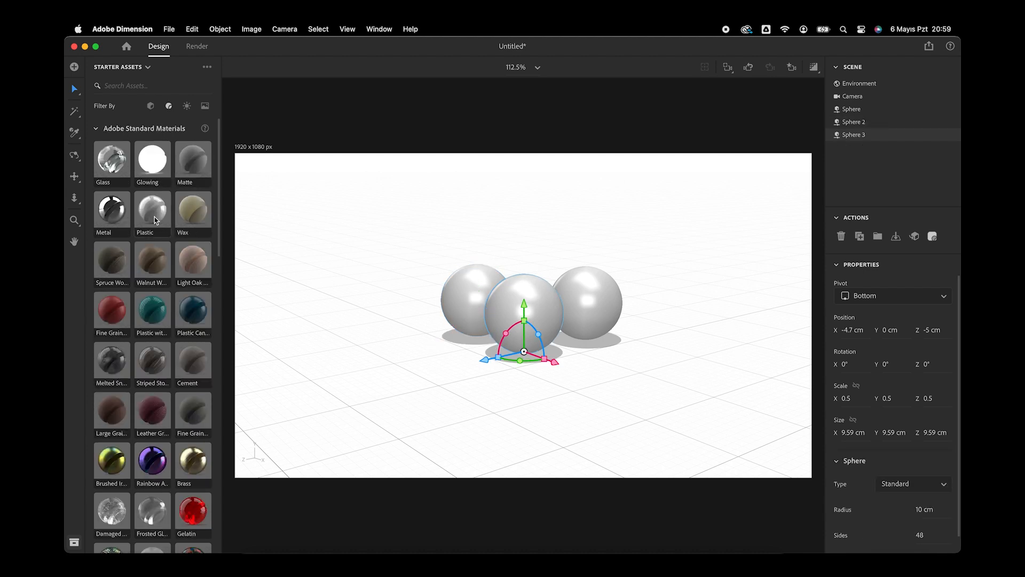
left_click(453, 298)
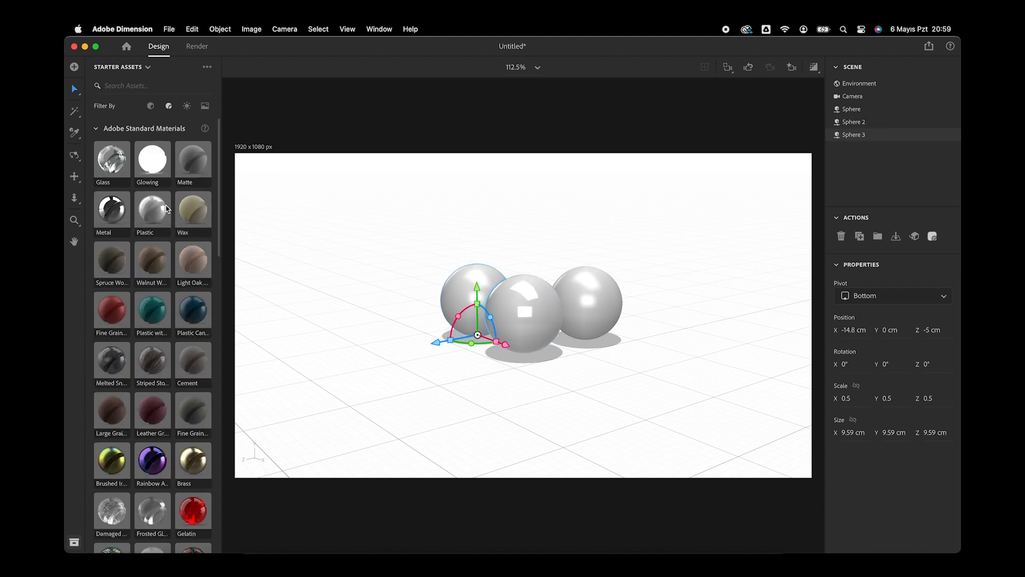
double_click(594, 309)
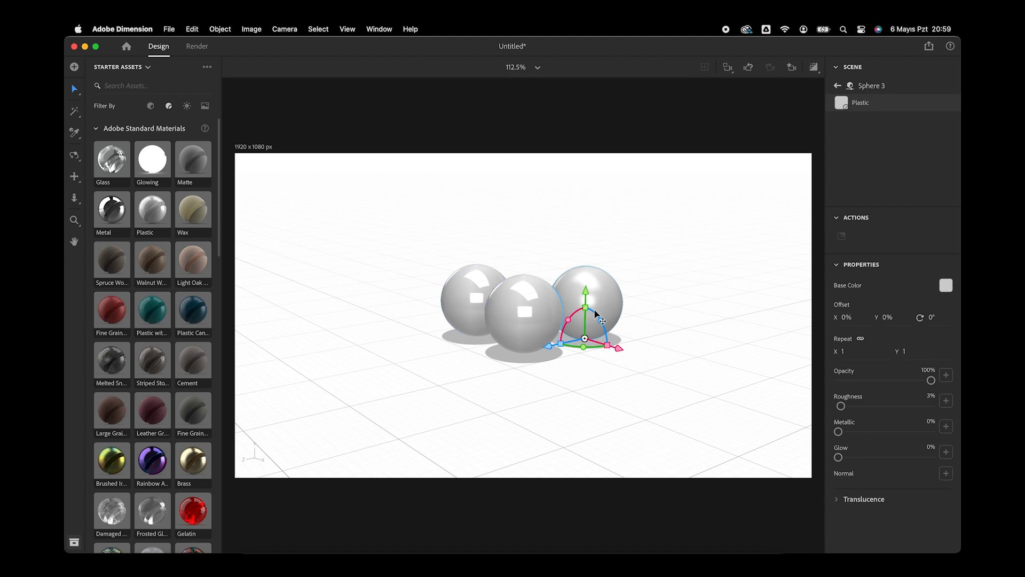
left_click_drag(228, 205, 539, 312)
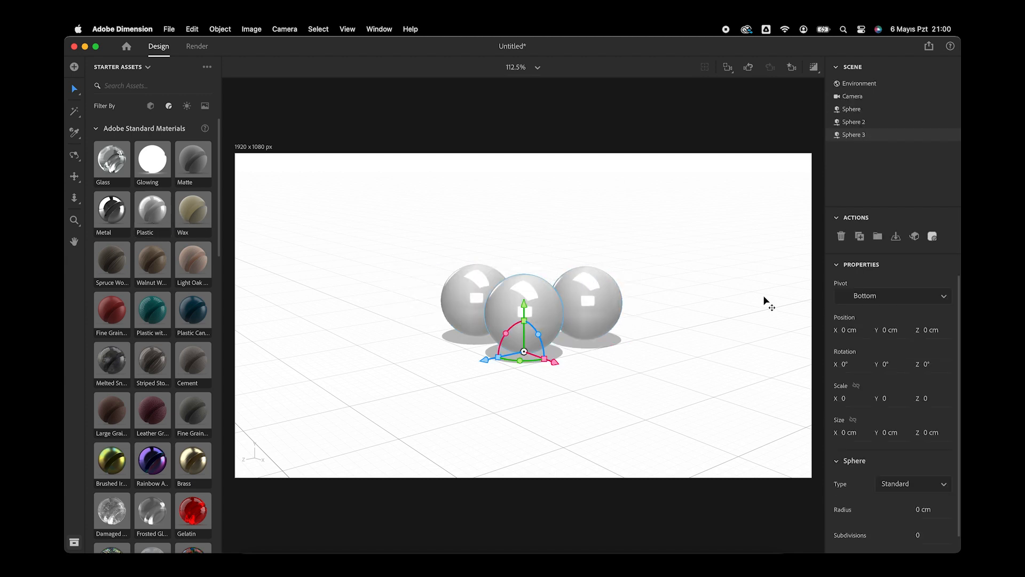
- Set the base color of the right rear sphere's plastic to golden brown, hex 8F6806
left_click(946, 285)
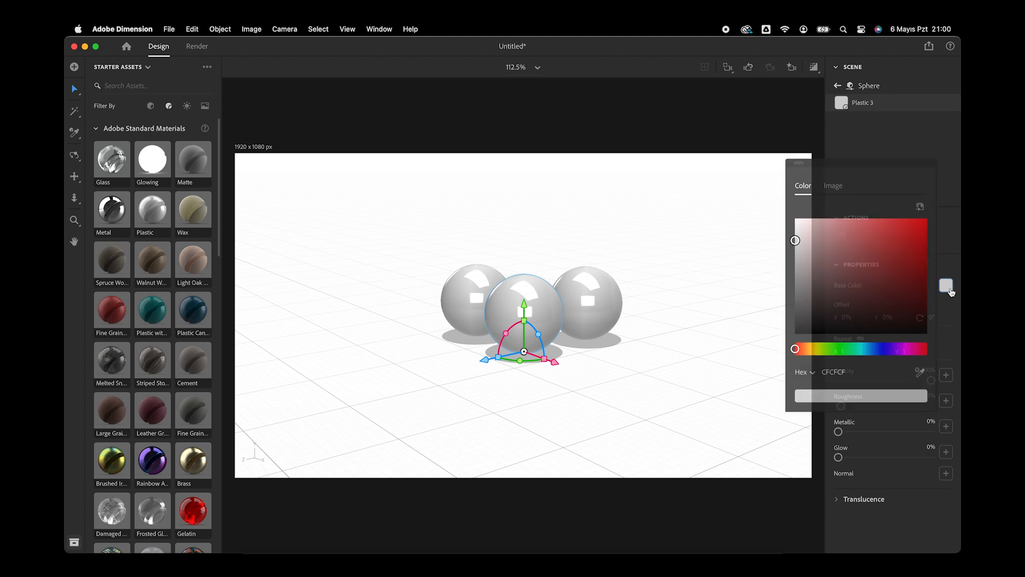
left_click_drag(879, 349, 875, 350)
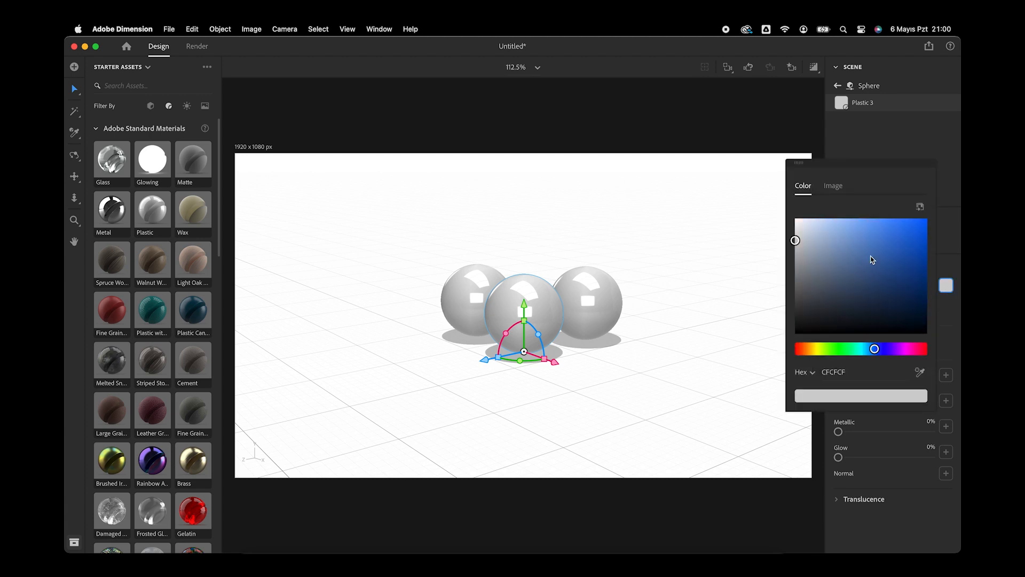
left_click_drag(872, 259, 870, 254)
left_click_drag(874, 349, 811, 351)
left_click_drag(922, 290, 922, 269)
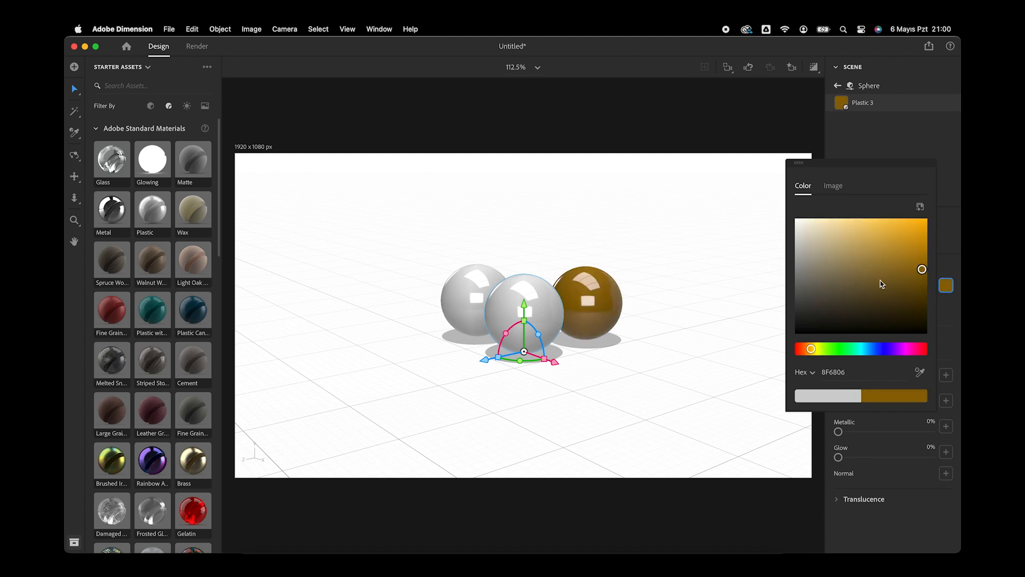
left_click(527, 286)
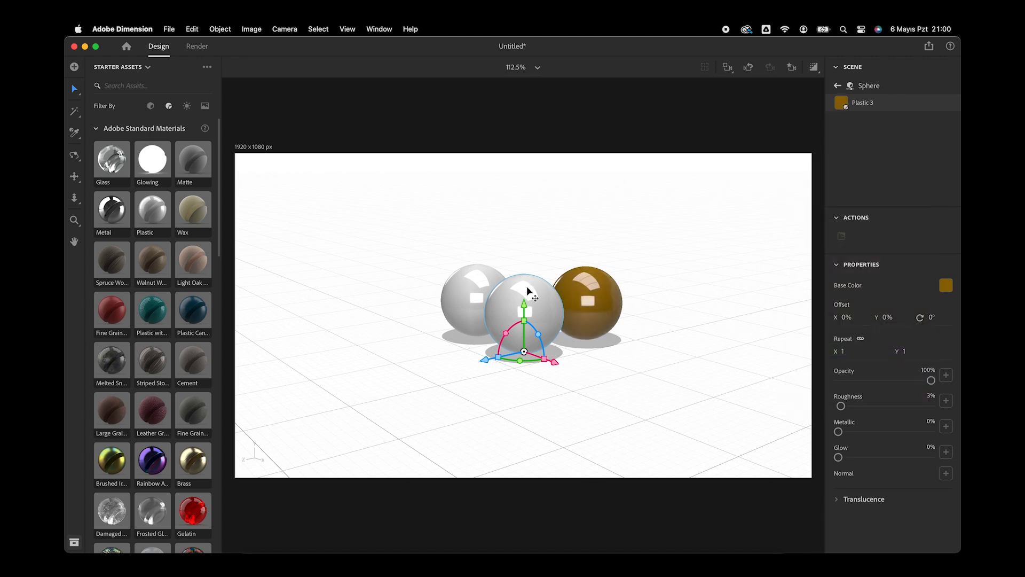
left_click(835, 86)
- Set the base color of the left rear sphere's plastic to a medium green
left_click(464, 295)
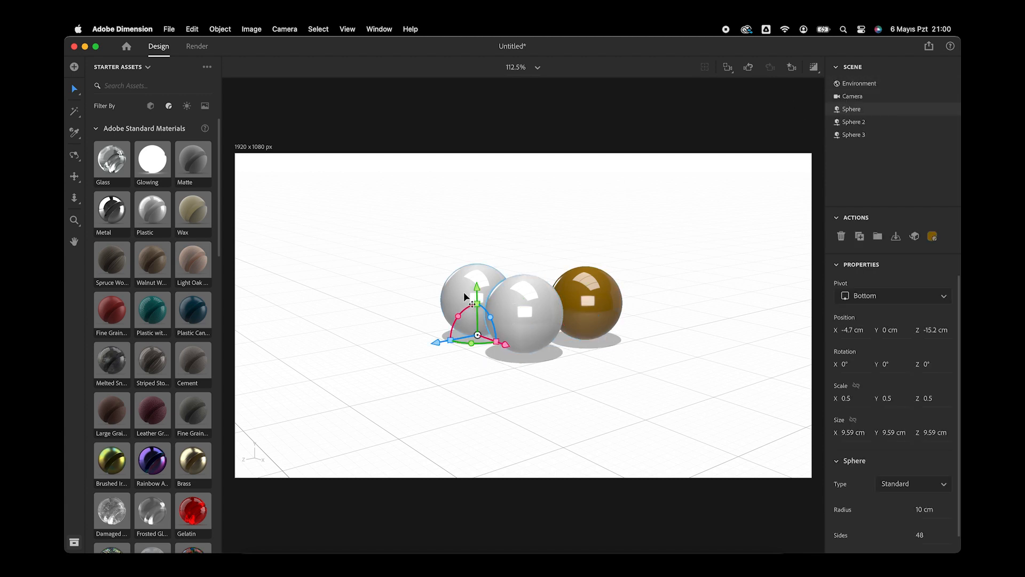
left_click(933, 237)
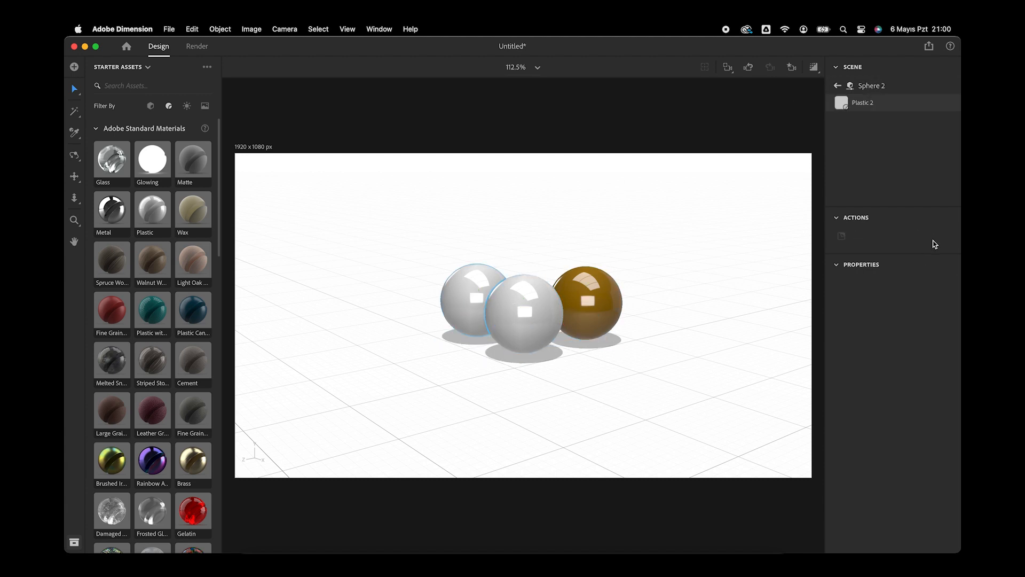
left_click(946, 286)
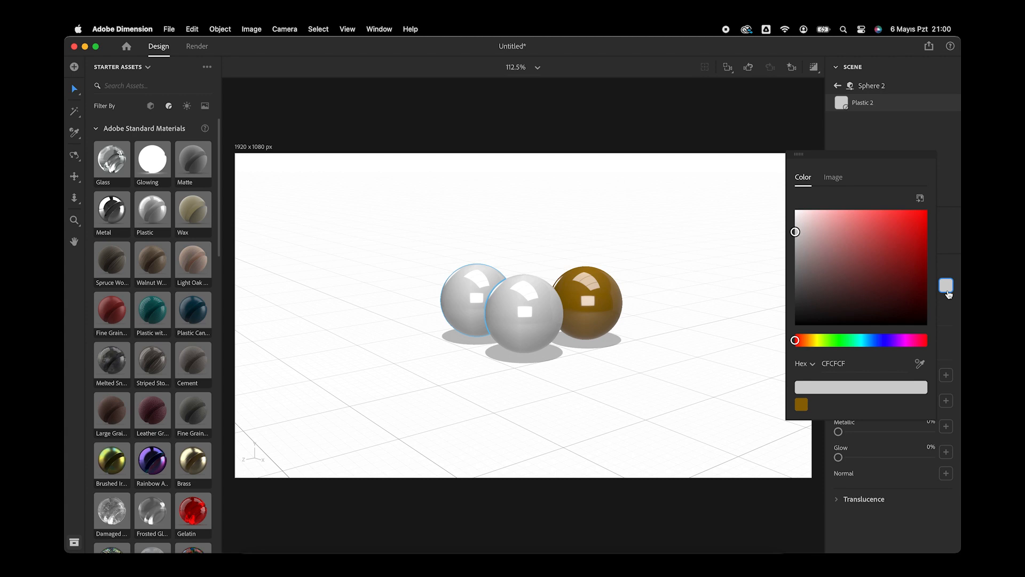
left_click(837, 342)
mouse_move(873, 245)
left_mouse_down()
mouse_move(893, 267)
mouse_move(885, 256)
left_mouse_up()
- Set the base color of the front sphere's plastic to blue, hex 4A58A1
left_click(519, 326)
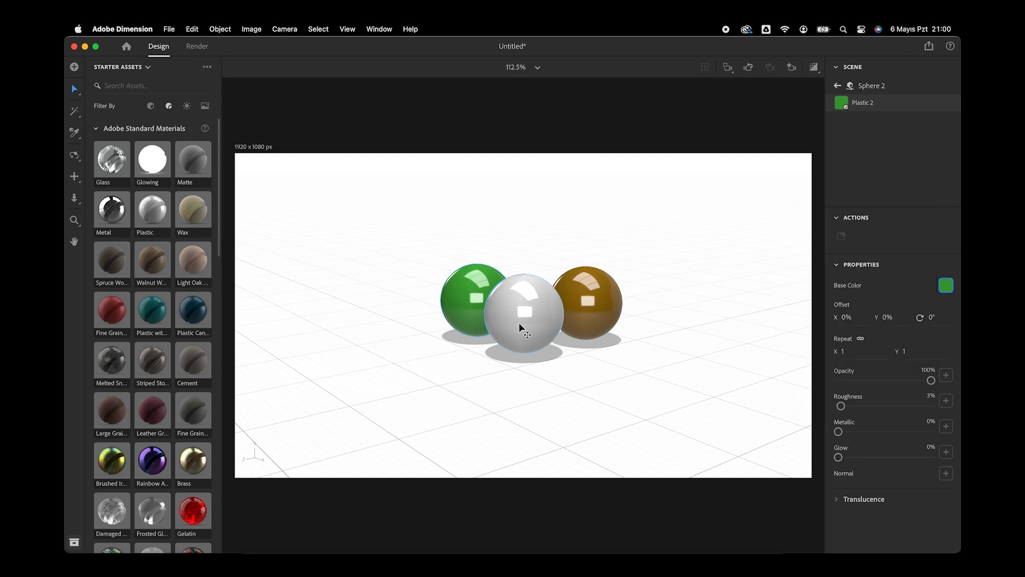
left_click(933, 236)
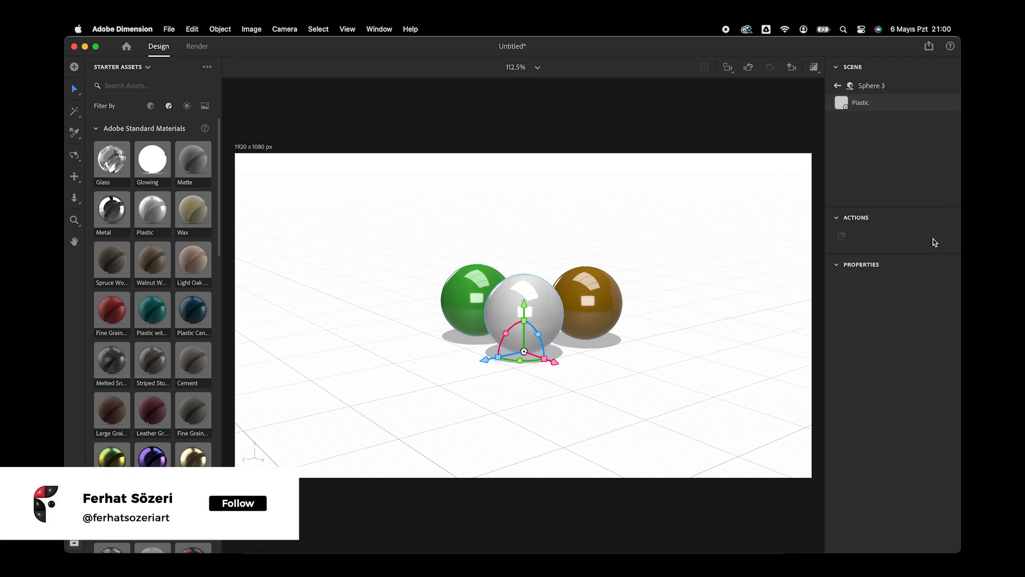
left_click(941, 284)
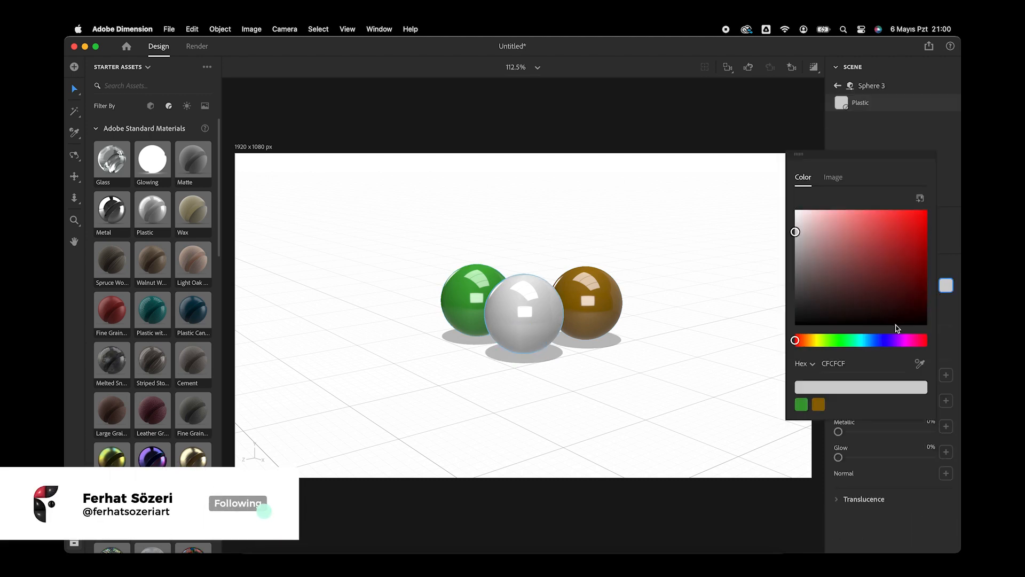
left_click(880, 341)
mouse_move(858, 265)
left_mouse_down()
mouse_move(858, 240)
mouse_move(866, 253)
left_mouse_up()
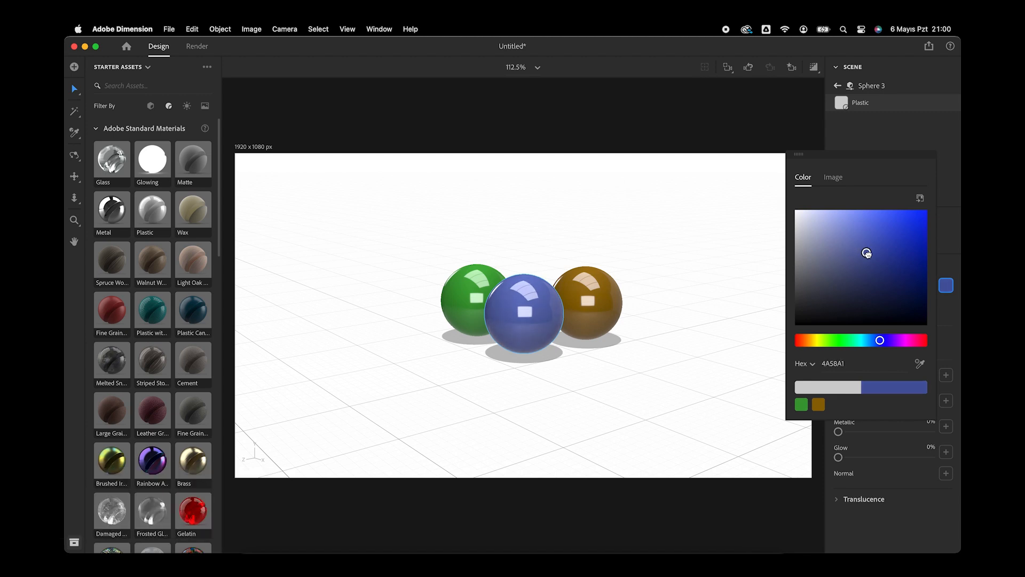
left_click(711, 290)
- Convert the blue front sphere to a standard model
scroll(547, 246, "up", 2)
scroll(548, 248, "up", 1)
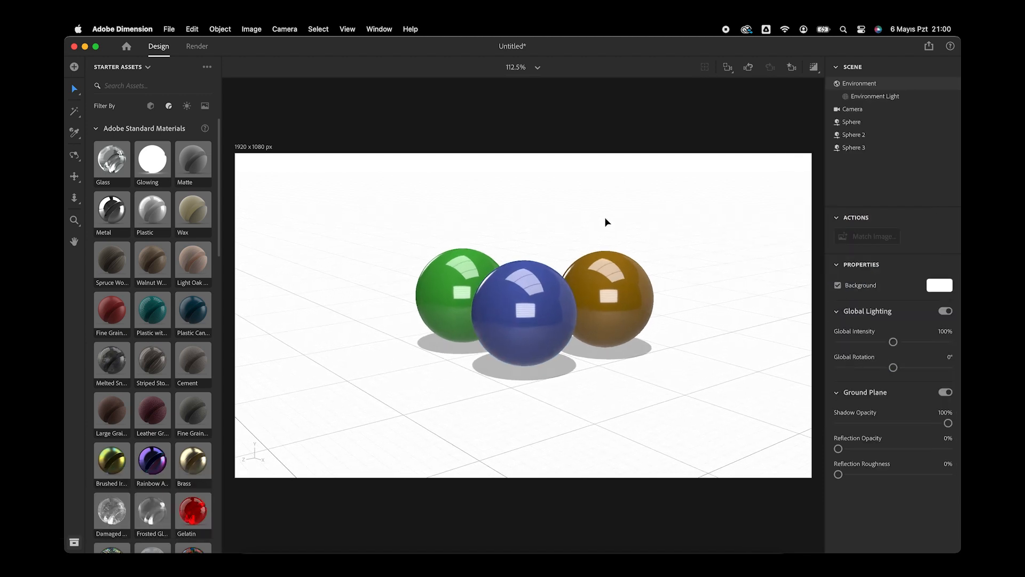
mouse_move(605, 220)
right_mouse_down()
mouse_move(602, 245)
mouse_move(612, 233)
right_mouse_up()
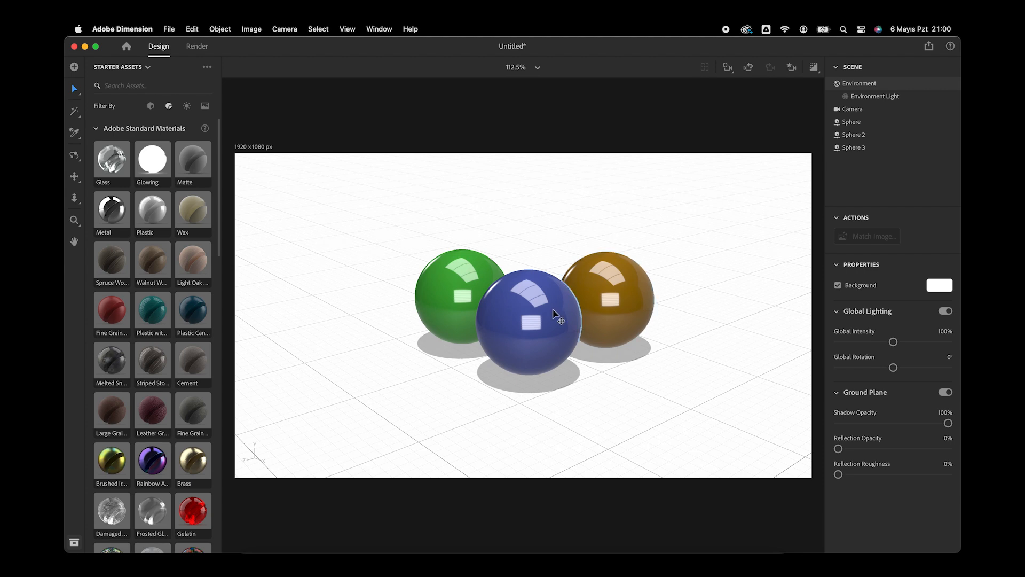
left_click(554, 311)
left_click(836, 148)
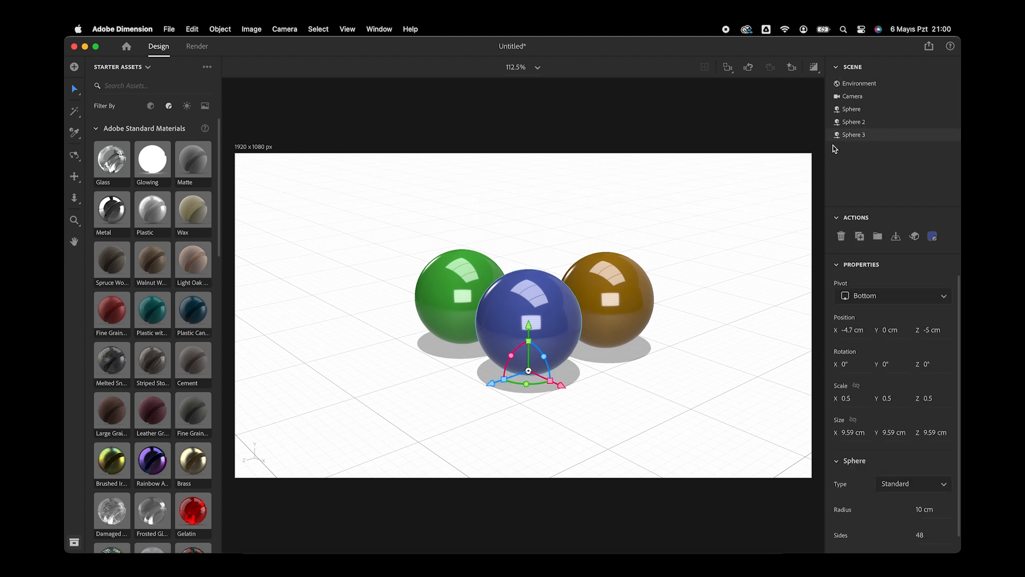
left_click(915, 237)
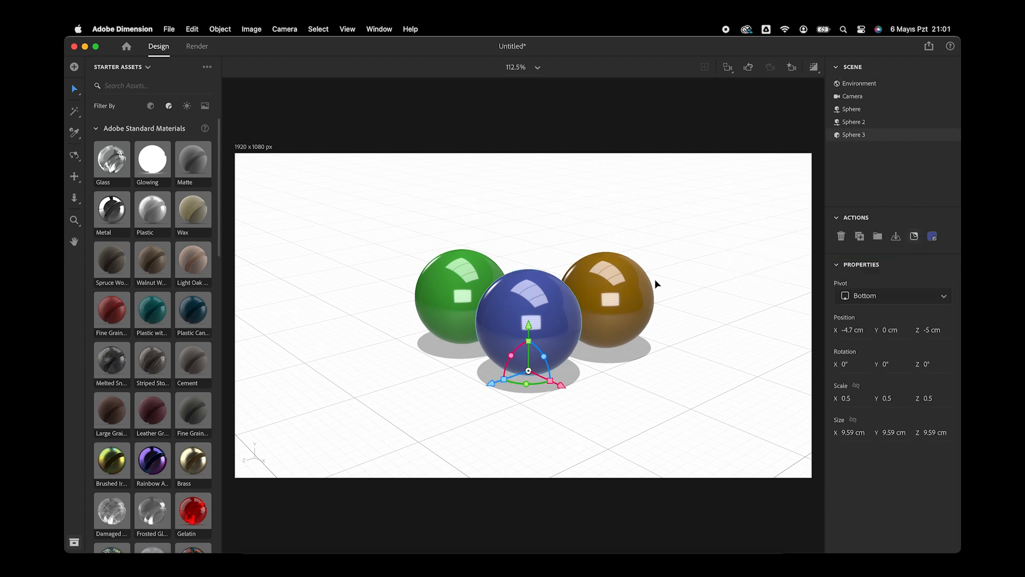
- Place 3.png and Ps.png as decals on the blue sphere, with the 3 near its bottom and the Ps above it scaled to 23.4%
left_click(266, 541)
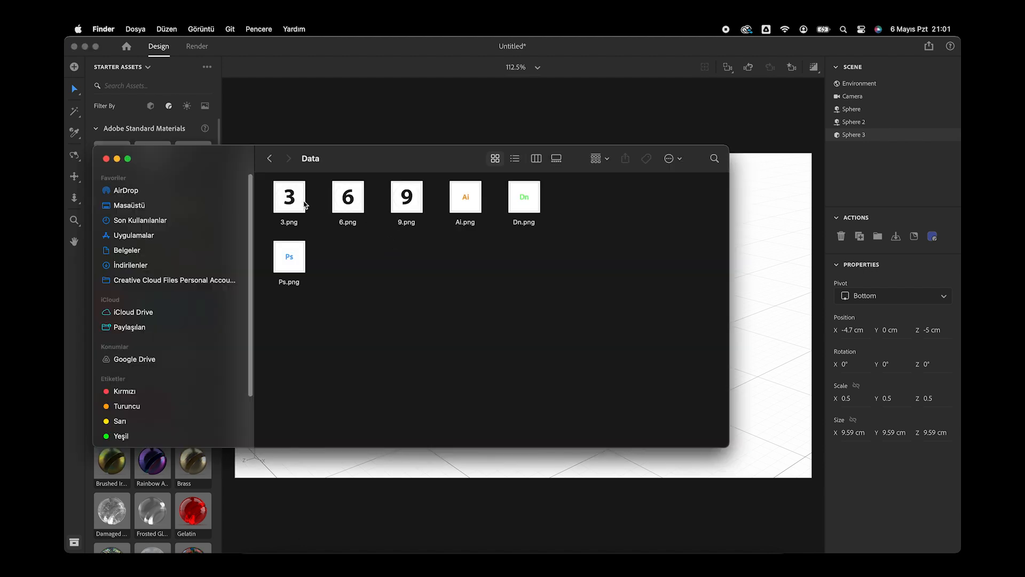
mouse_move(304, 204)
left_mouse_down()
mouse_move(492, 327)
mouse_move(540, 337)
mouse_move(537, 330)
mouse_move(561, 328)
mouse_move(534, 367)
mouse_move(550, 358)
mouse_move(547, 335)
left_mouse_up()
double_click(840, 134)
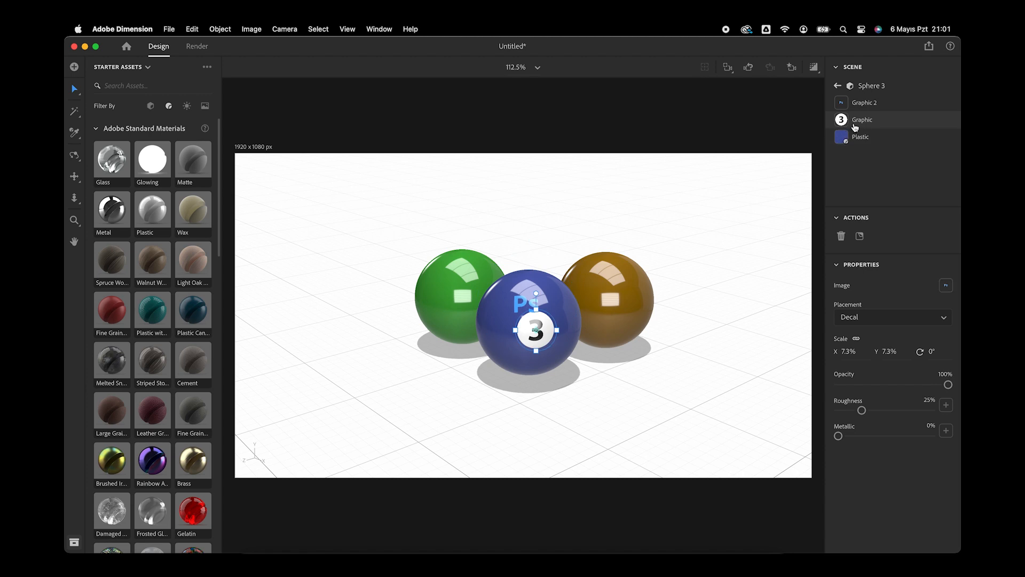
left_click_drag(547, 320, 546, 352)
left_click(561, 315)
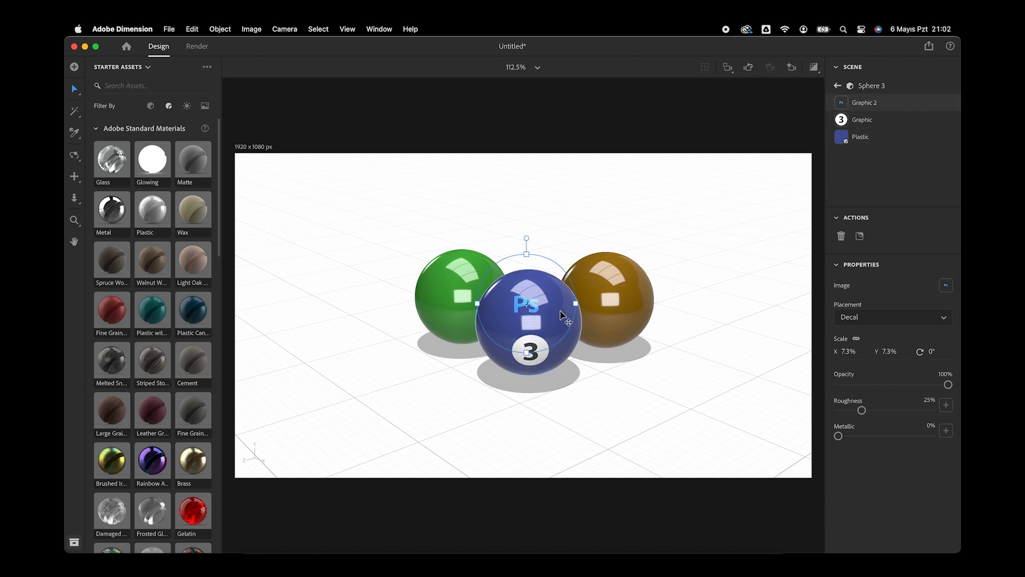
left_click_drag(577, 308, 587, 299)
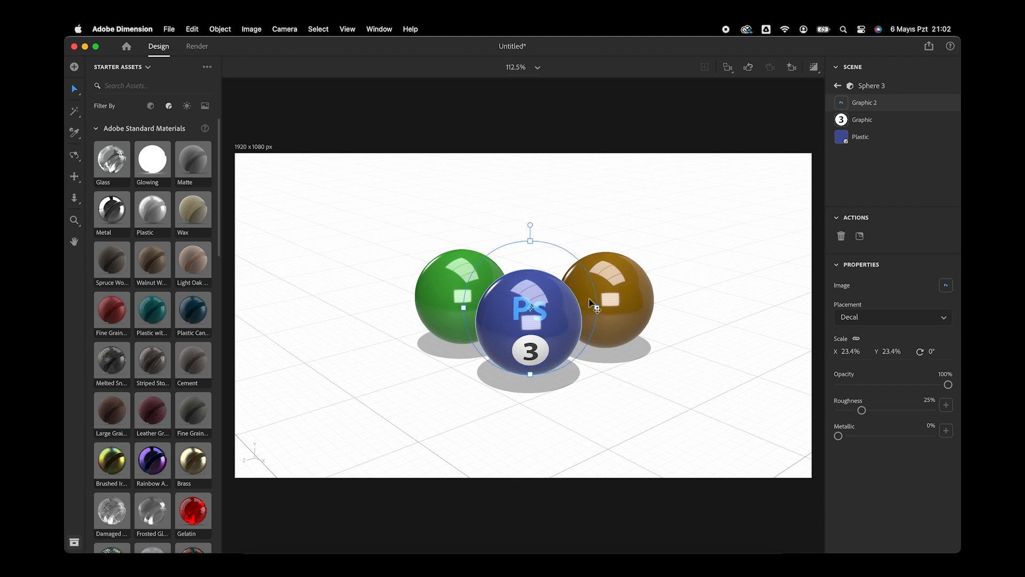
- Convert the brown sphere to a standard model and place 6.png on it as a decal scaled to about 7.4%
left_click(620, 287)
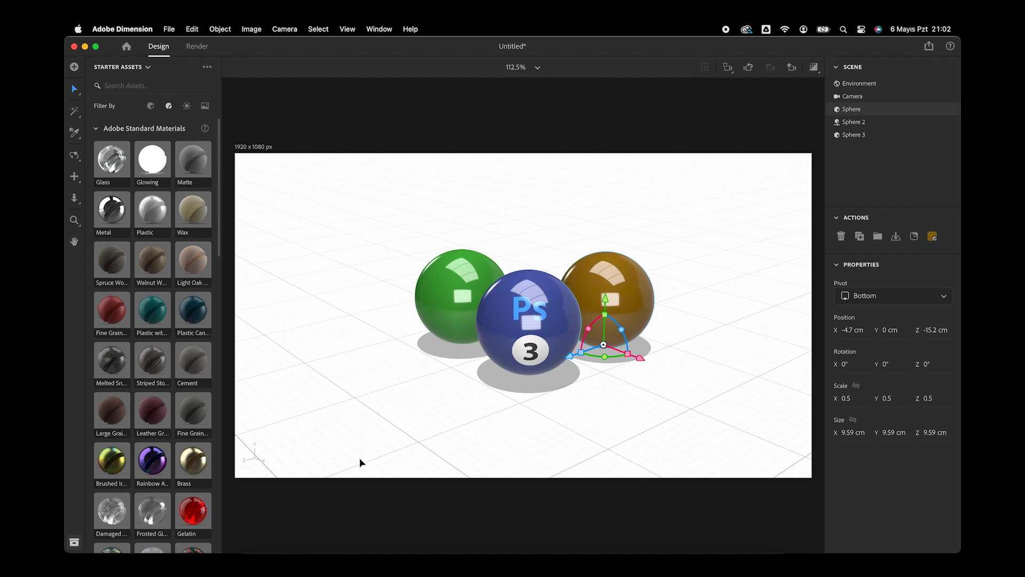
key("super+Tab")
left_click_drag(356, 199, 636, 323)
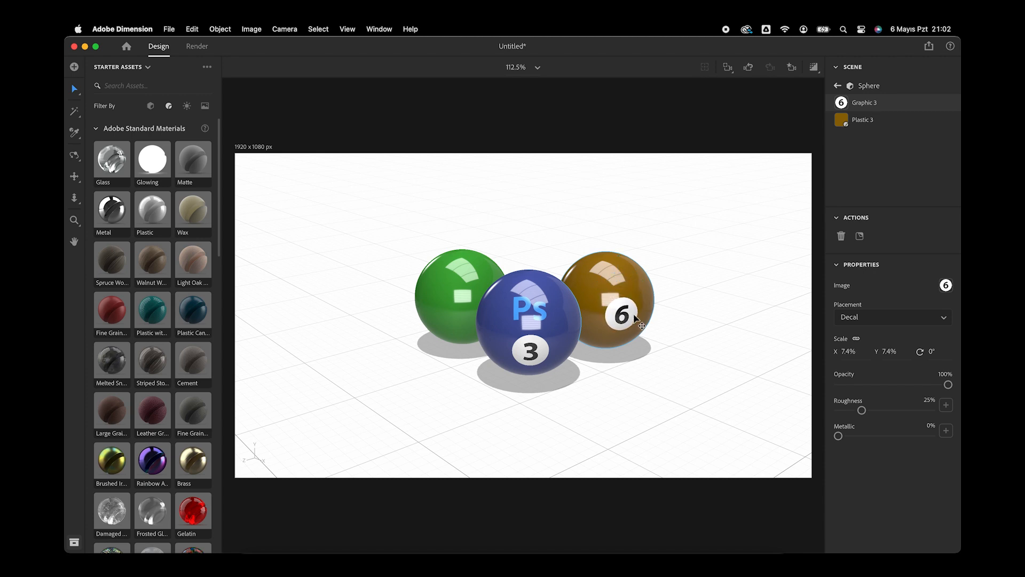
left_click_drag(623, 279, 636, 283)
- Place Ai.png as a decal on the brown sphere's upper left and shift the 6 decal slightly toward its lower right
key("super+Tab")
left_click_drag(454, 216, 615, 282)
left_click(850, 124)
left_click_drag(631, 316, 636, 324)
- Convert the green sphere to a standard model and place Dn.png as a decal on its lower left
left_click(434, 285)
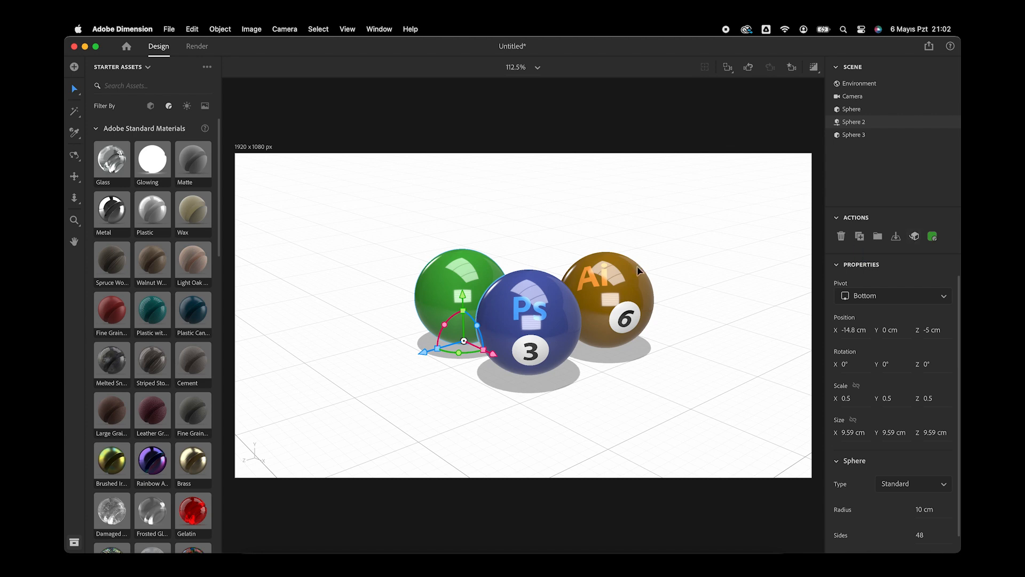
key("super+Tab")
left_click_drag(535, 196, 448, 304)
- Place 9.png as a decal near the top of the green sphere, scaled to about 6.3%
key("super+Tab")
left_click_drag(439, 236, 418, 236)
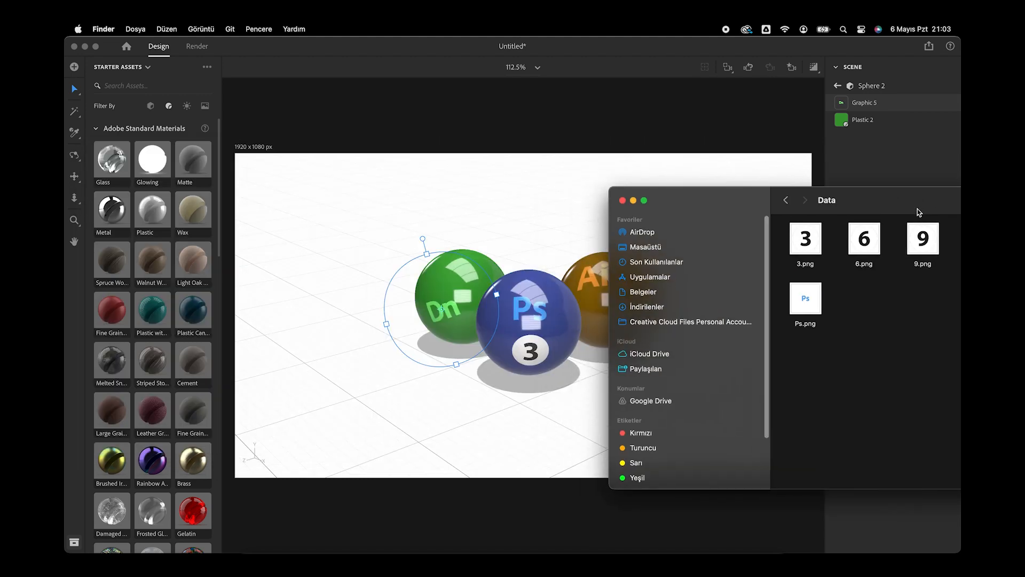
left_click_drag(515, 271, 462, 290)
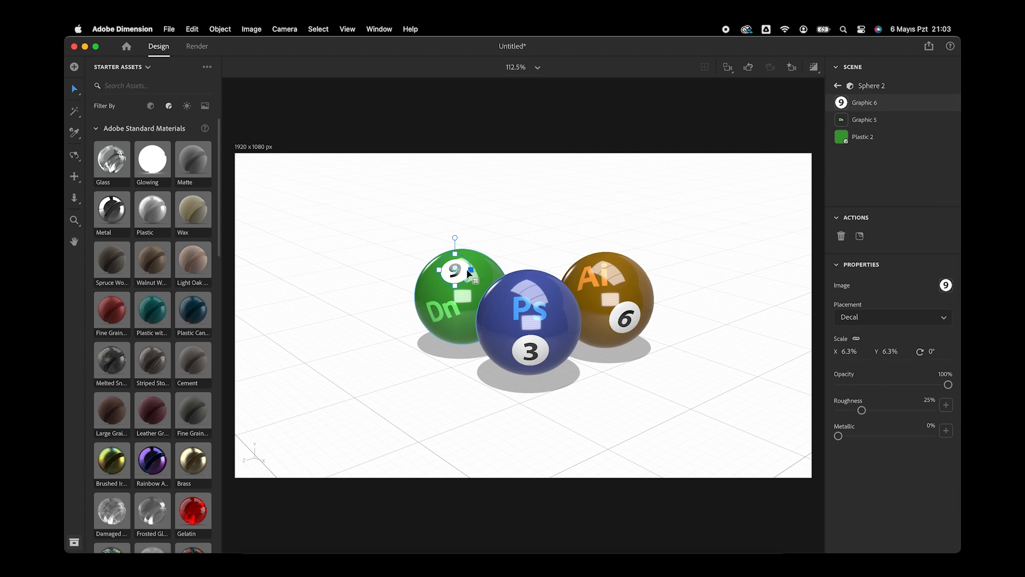
left_click_drag(466, 268, 480, 264)
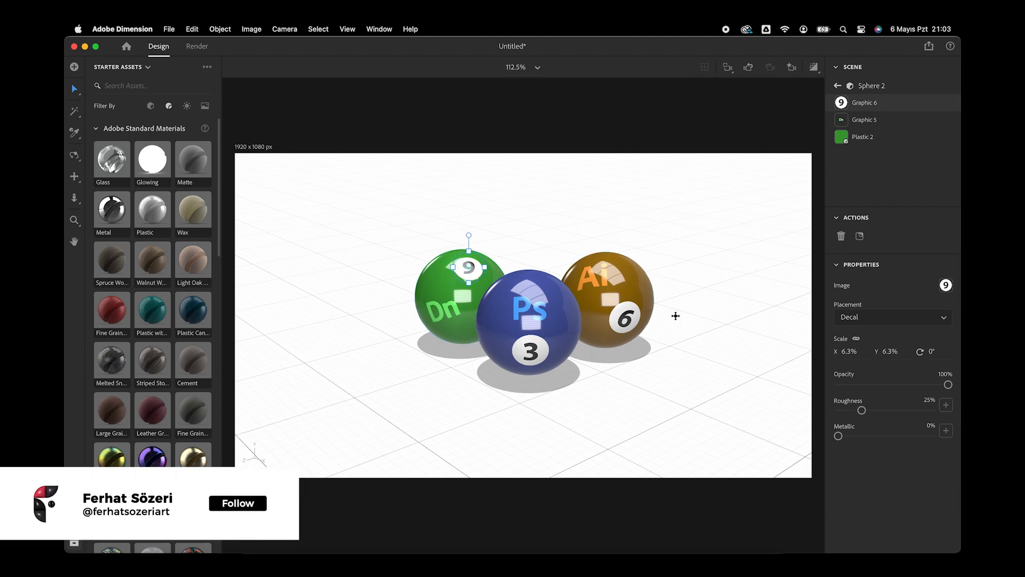
- Rotate the environment light to about -138° to shift the reflections on the balls
middle_click_drag(675, 316, 680, 320)
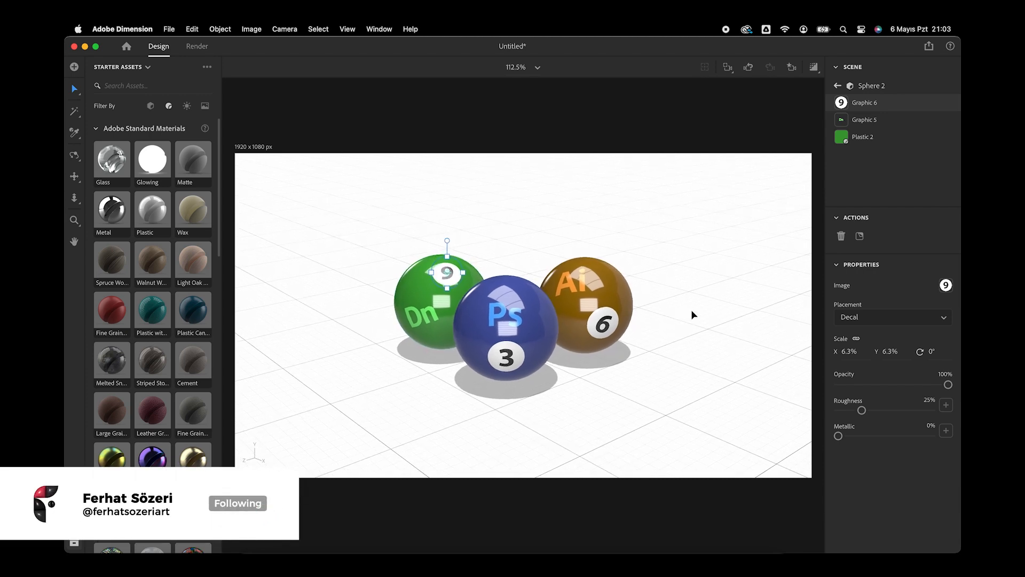
left_click(704, 282)
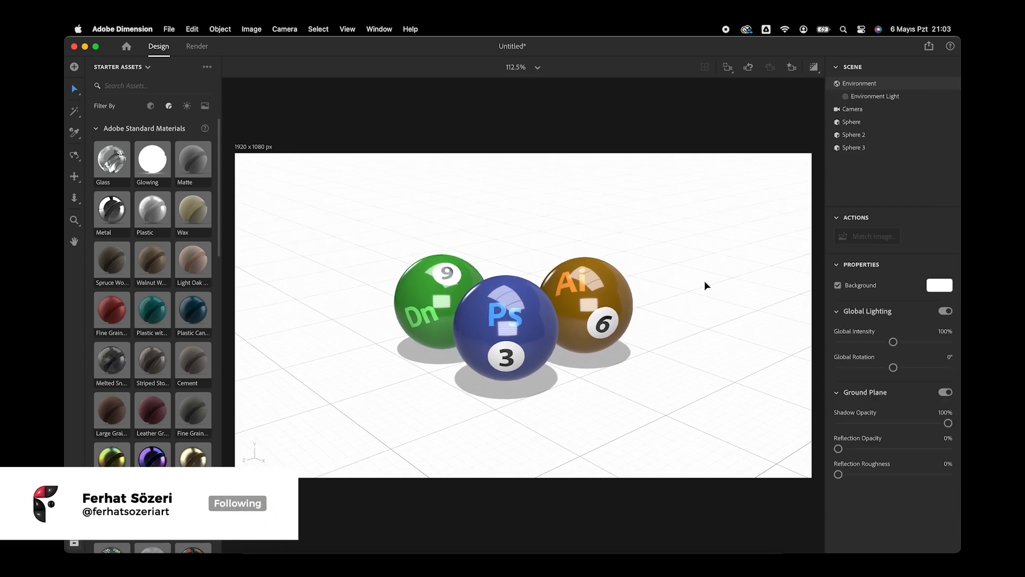
left_click(870, 99)
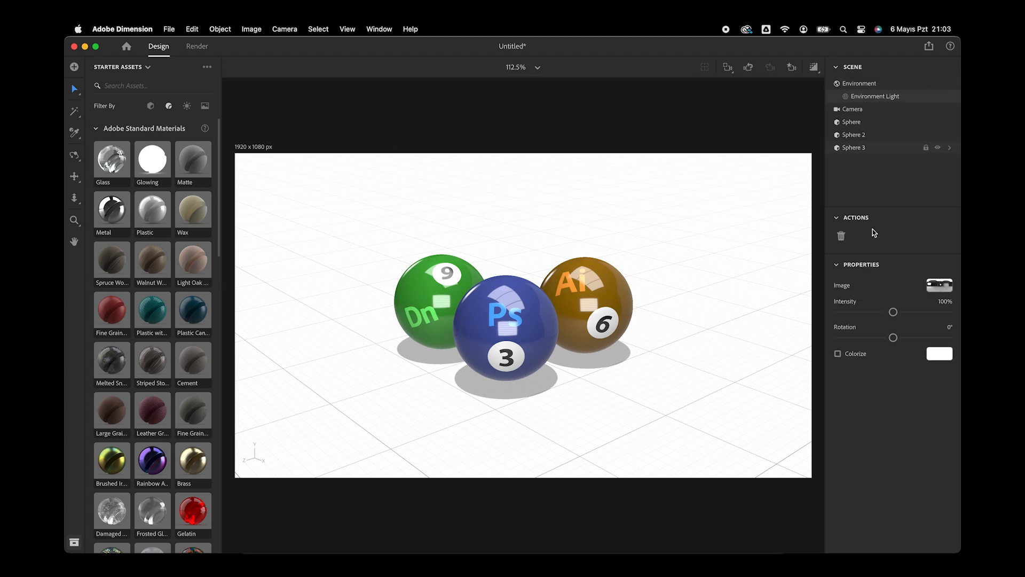
left_click_drag(854, 341, 852, 342)
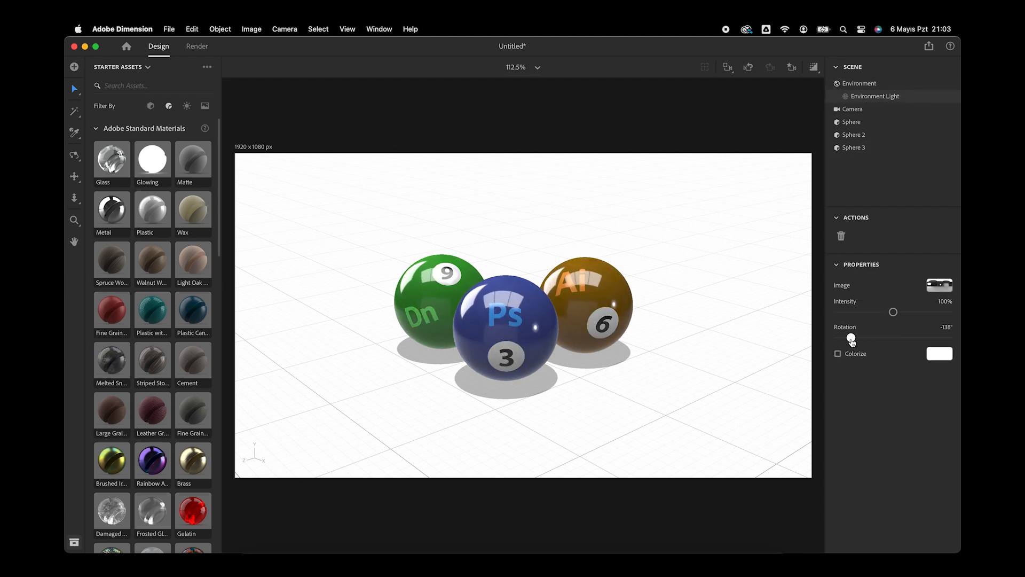
- Set the environment background to a very dark green, reframe the balls and show the render preview
left_click(735, 347)
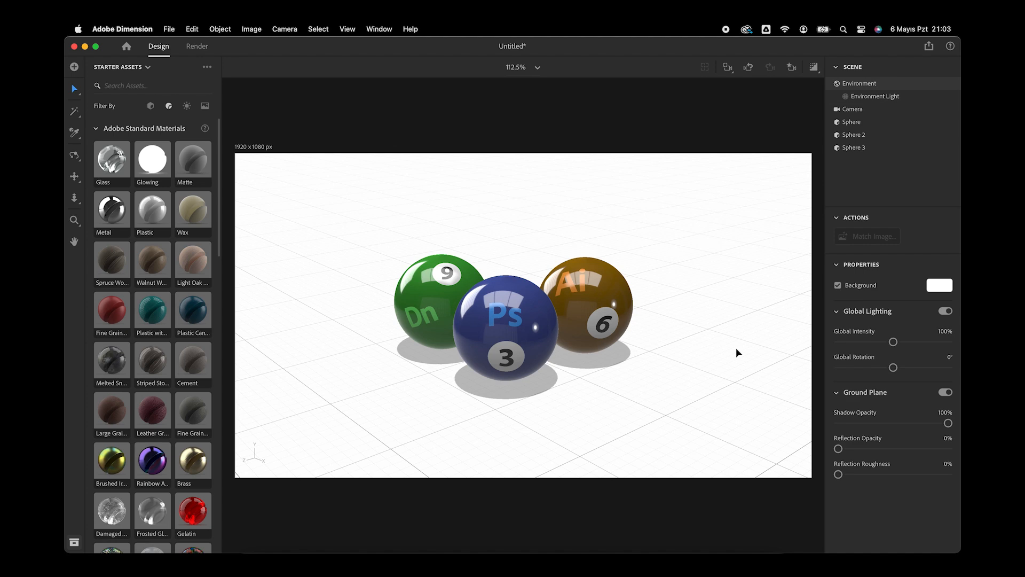
left_click(939, 285)
left_click(833, 340)
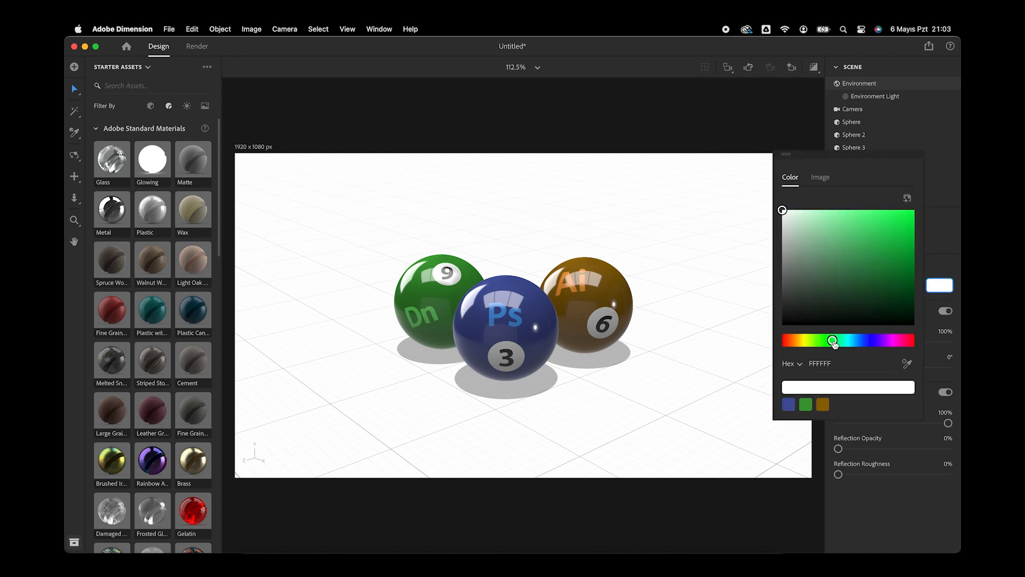
left_click_drag(902, 294, 908, 308)
left_click(708, 309)
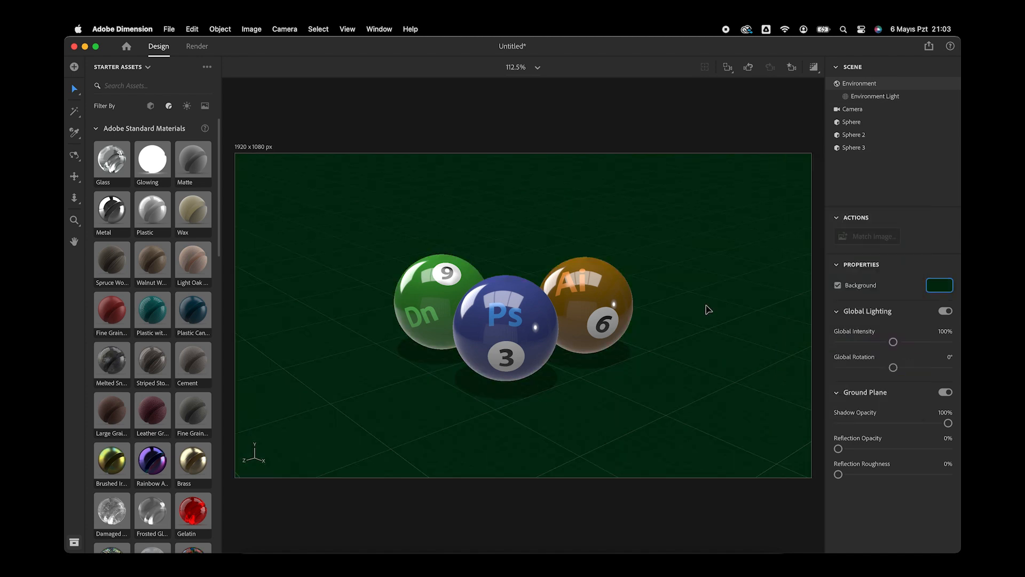
mouse_move(707, 278)
middle_mouse_down()
mouse_move(706, 287)
mouse_move(702, 278)
middle_mouse_up()
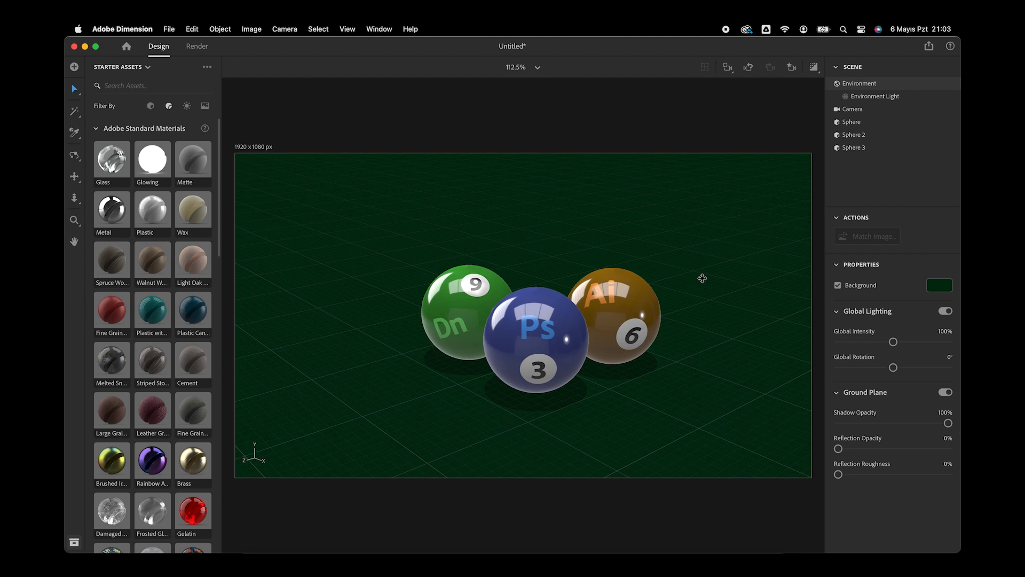
left_click(814, 68)
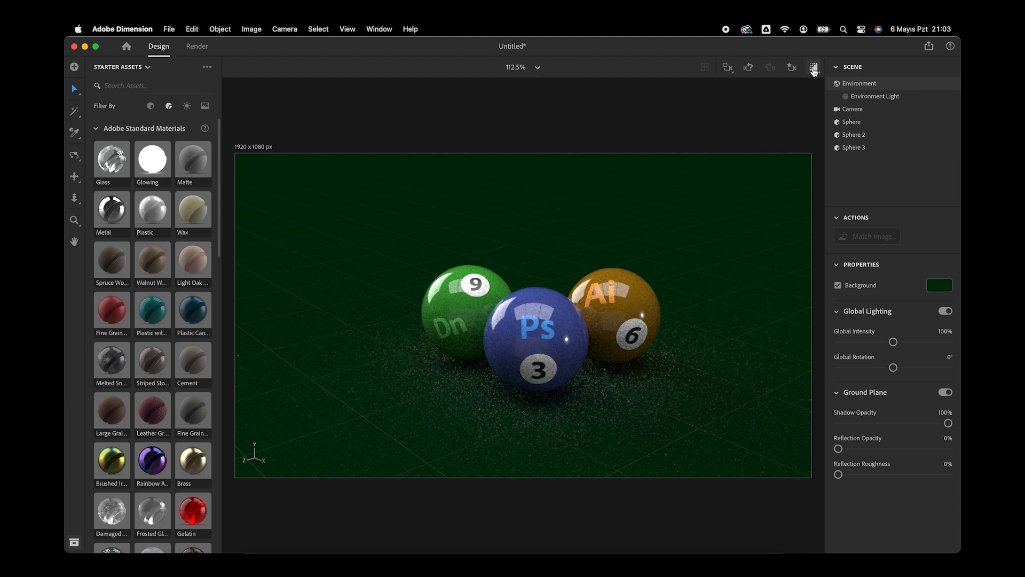
- Enlarge the green sphere's 9 decal to about 8.1% and its Dn decal to about 25.2%
left_click(472, 275)
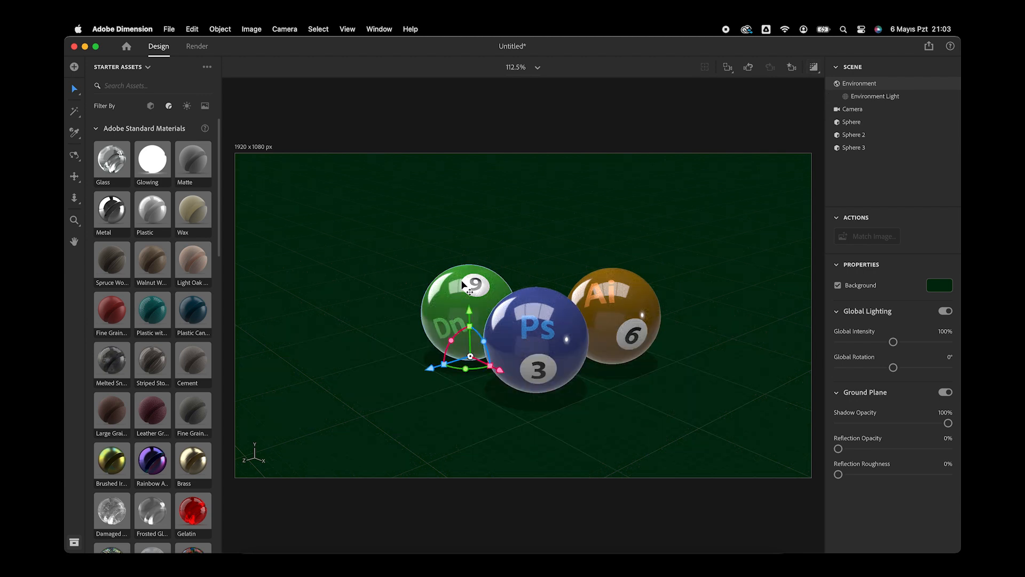
double_click(839, 128)
left_click(875, 110)
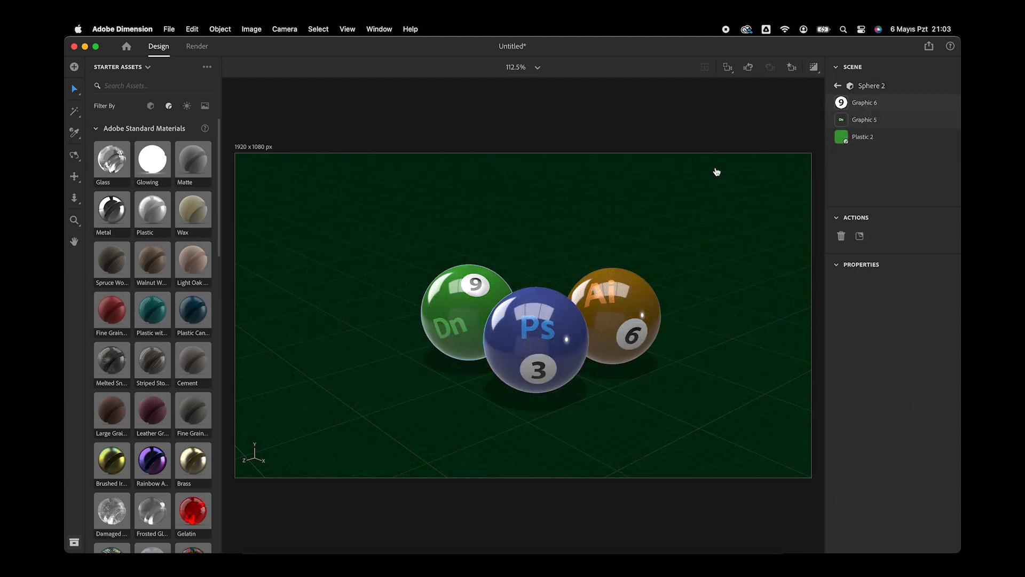
left_click_drag(496, 285, 496, 286)
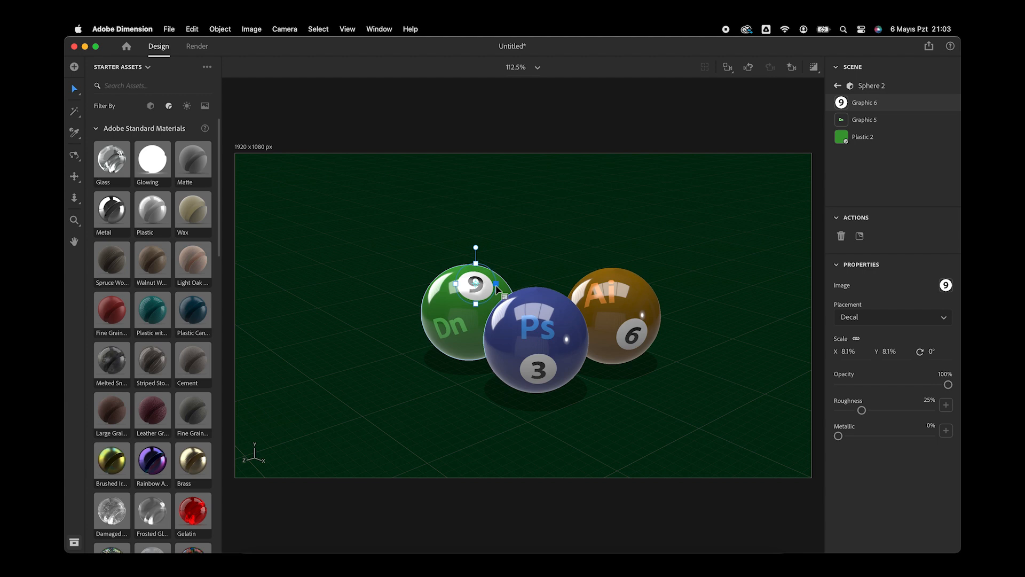
left_click(864, 120)
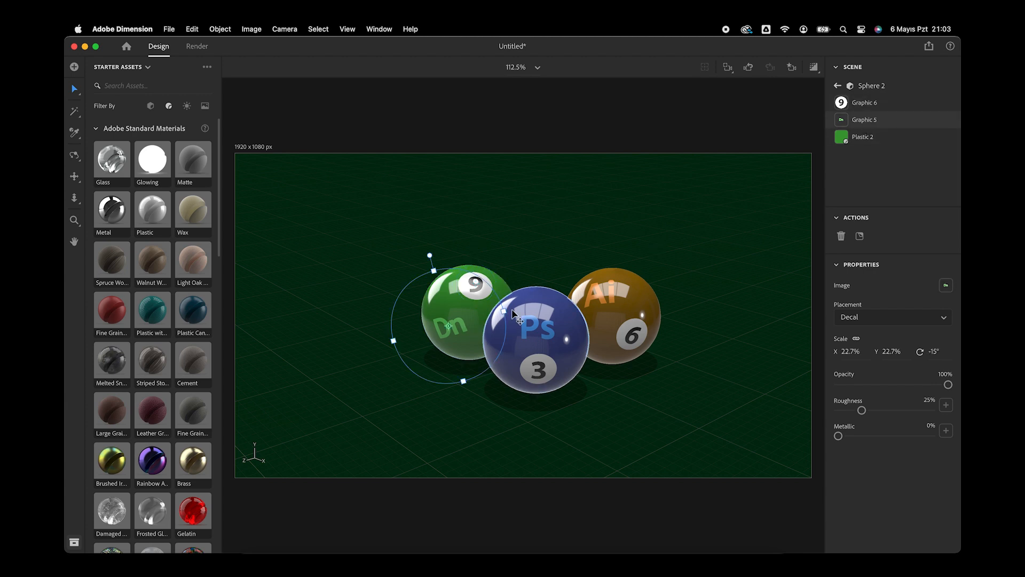
left_click_drag(505, 315, 510, 311)
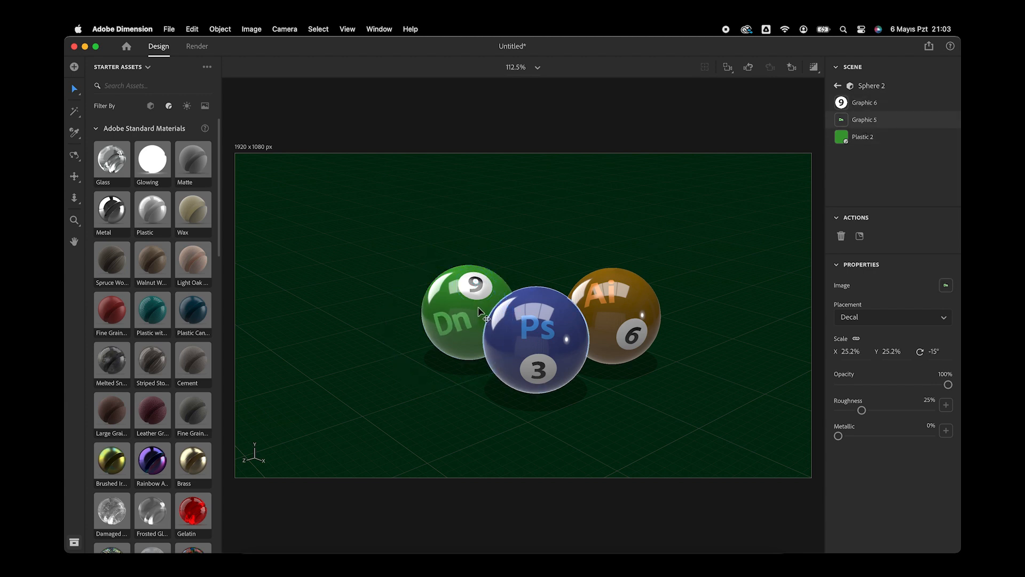
- Open the render settings and start editing the export filename
left_click(197, 46)
left_click(900, 94)
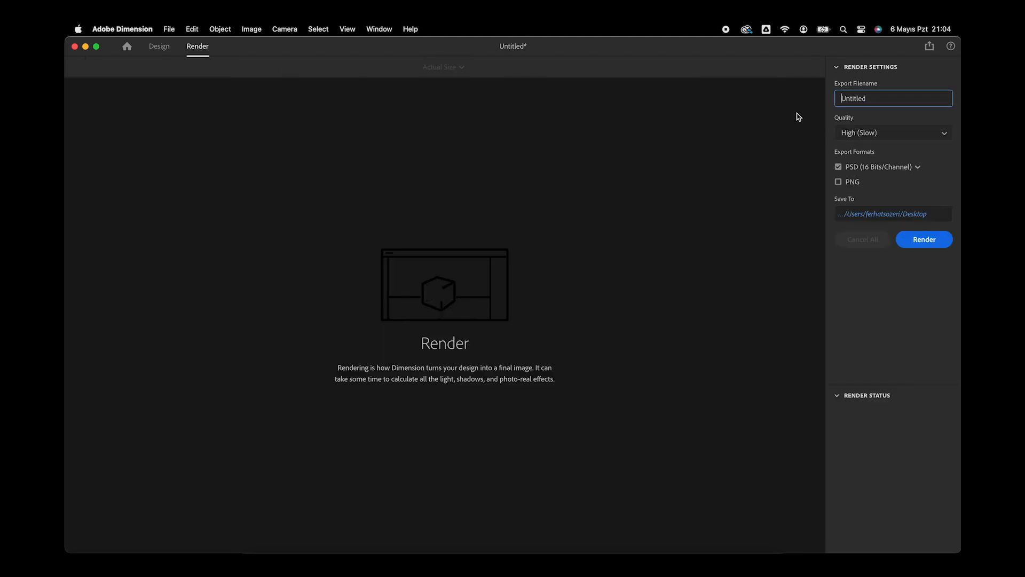